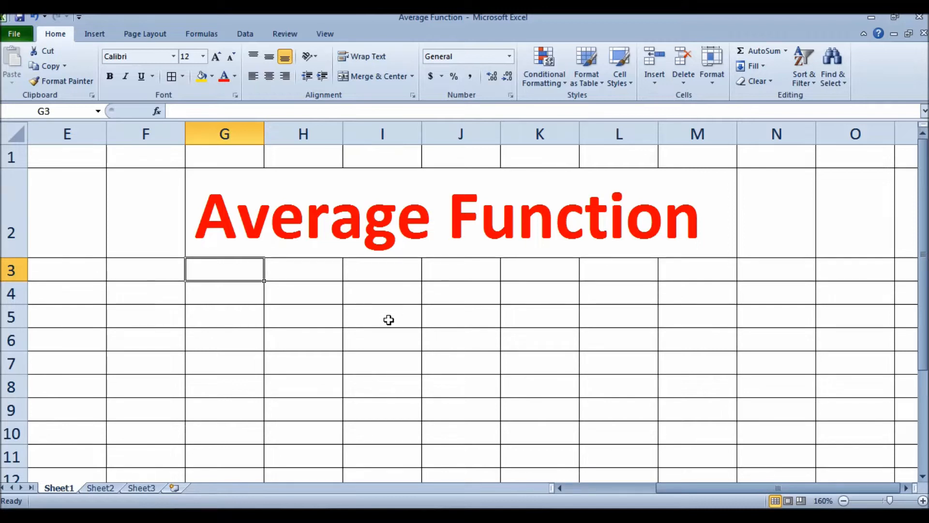
# Step: Enter the values 58, 45, 48, 78 and 78 in cells G3 through K3
pyautogui.write('58')
pyautogui.press('Tab')
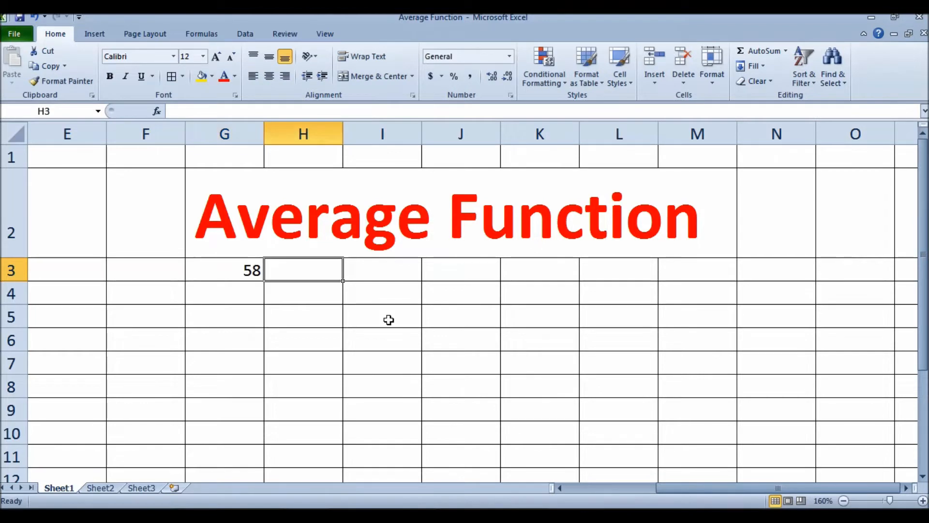
pyautogui.write('45')
pyautogui.press('Tab')
pyautogui.write('48')
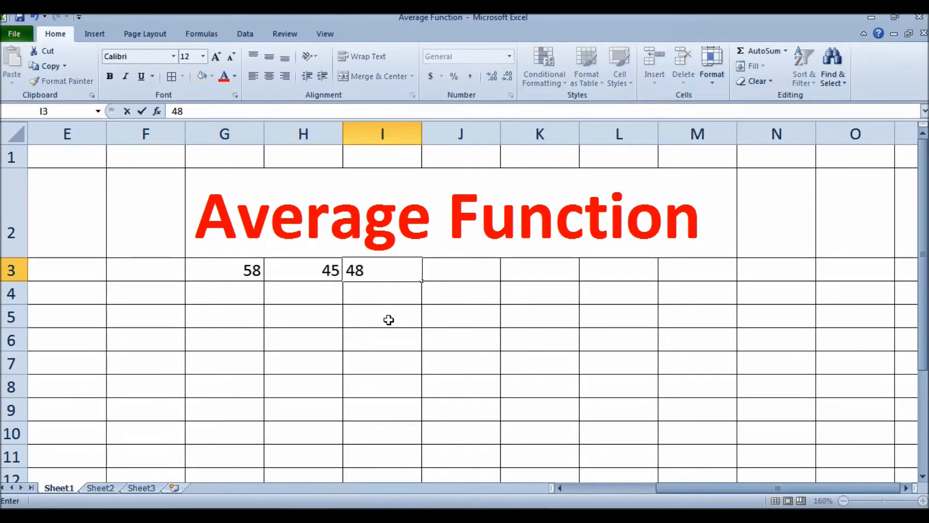
pyautogui.press('Tab')
pyautogui.write('78')
pyautogui.press('Tab')
pyautogui.write('78')
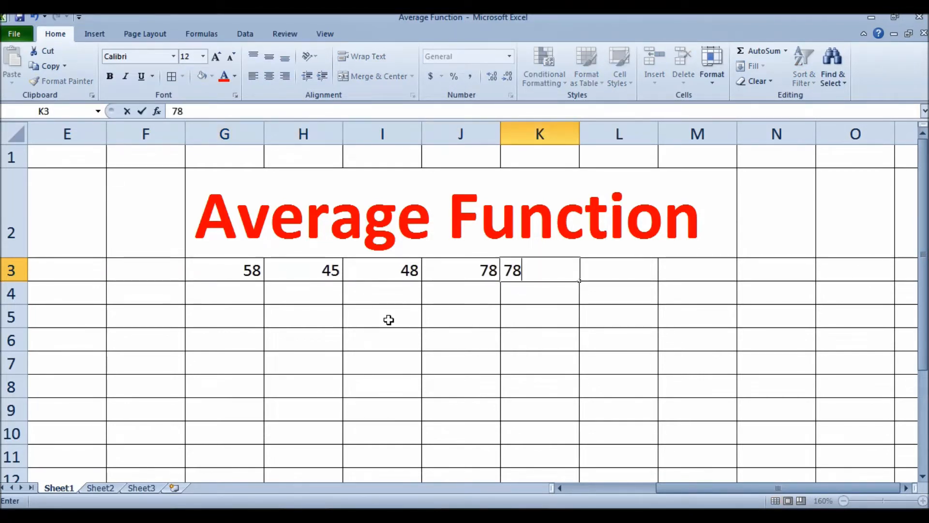
pyautogui.press('Tab')
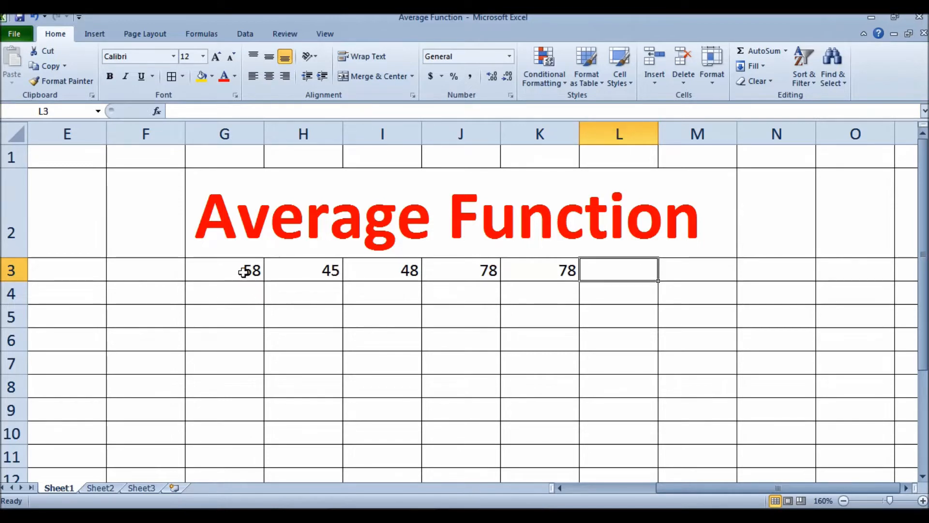
pyautogui.moveTo(243, 271); pyautogui.dragTo(572, 268)
pyautogui.click(542, 273)
pyautogui.moveTo(501, 279); pyautogui.dragTo(263, 280)
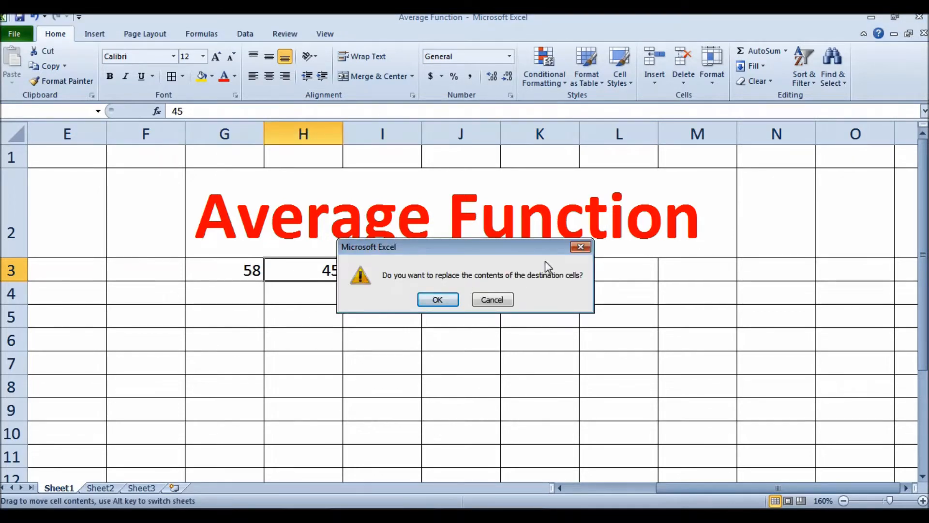
pyautogui.click(585, 249)
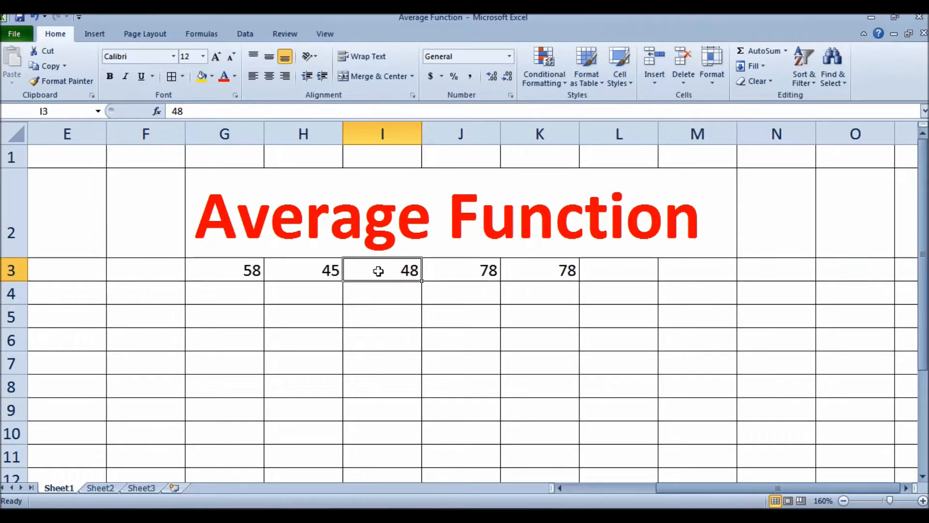
pyautogui.click(247, 275)
pyautogui.click(301, 272)
pyautogui.click(374, 267)
pyautogui.click(448, 265)
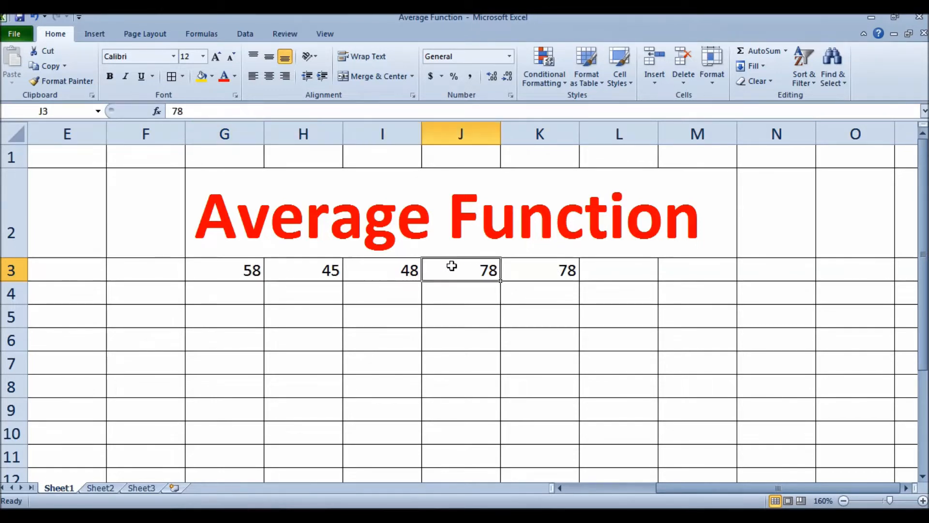
pyautogui.click(535, 270)
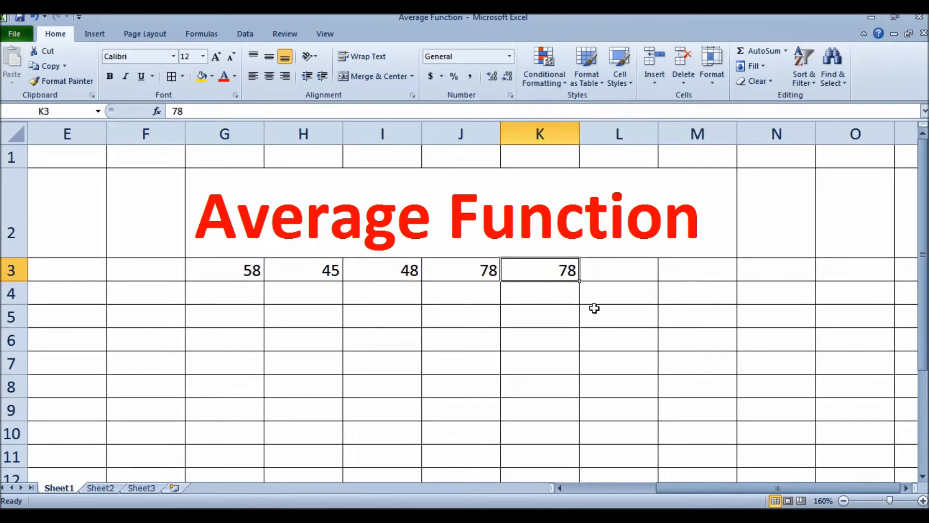
# Step: Enter the formula =AVERAGE(G3:K3) in cell L3 to average the five numbers in row 3
pyautogui.click(596, 266)
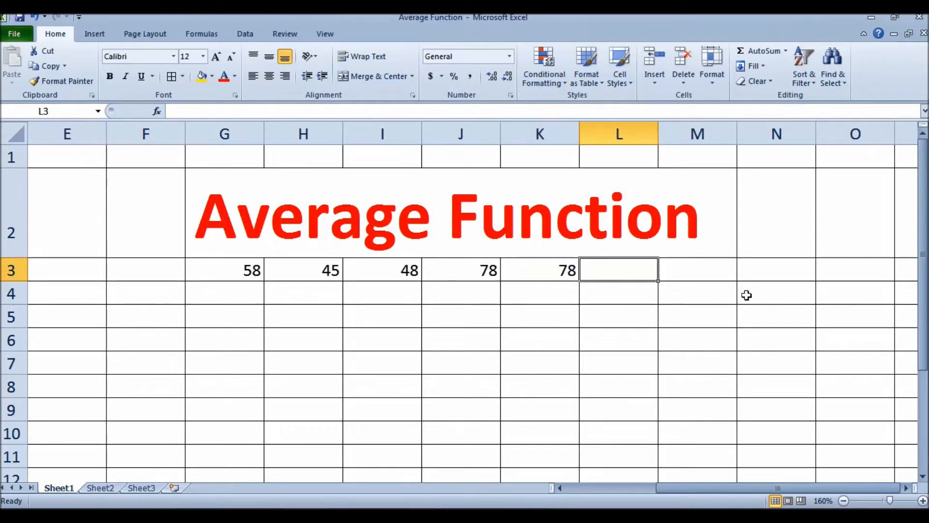
pyautogui.write('=avera')
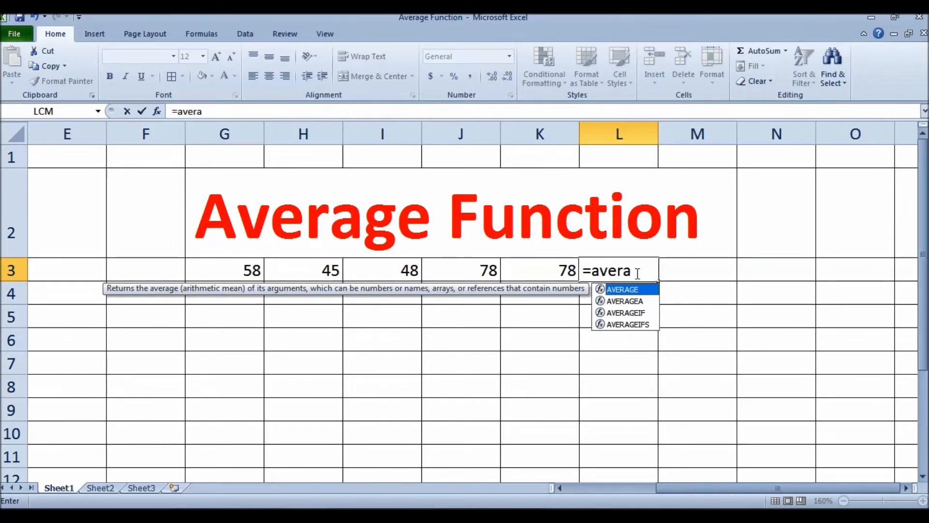
pyautogui.press('Tab')
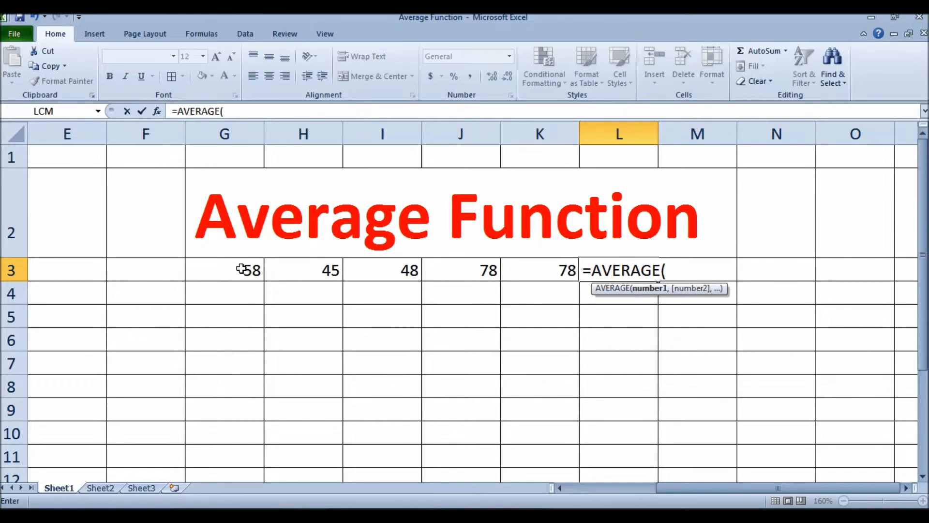
pyautogui.click(203, 270)
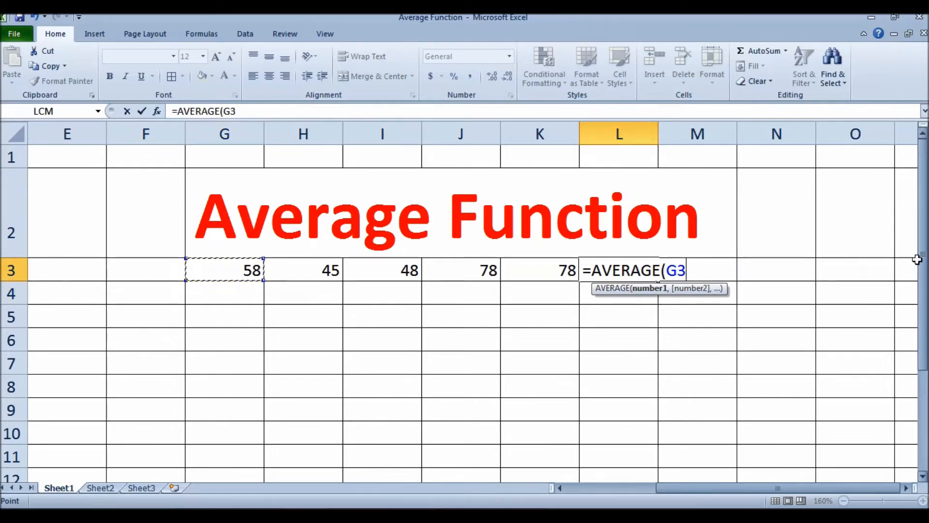
pyautogui.press('F8')
pyautogui.press('BackSpace')
pyautogui.press('BackSpace')
pyautogui.write(':')
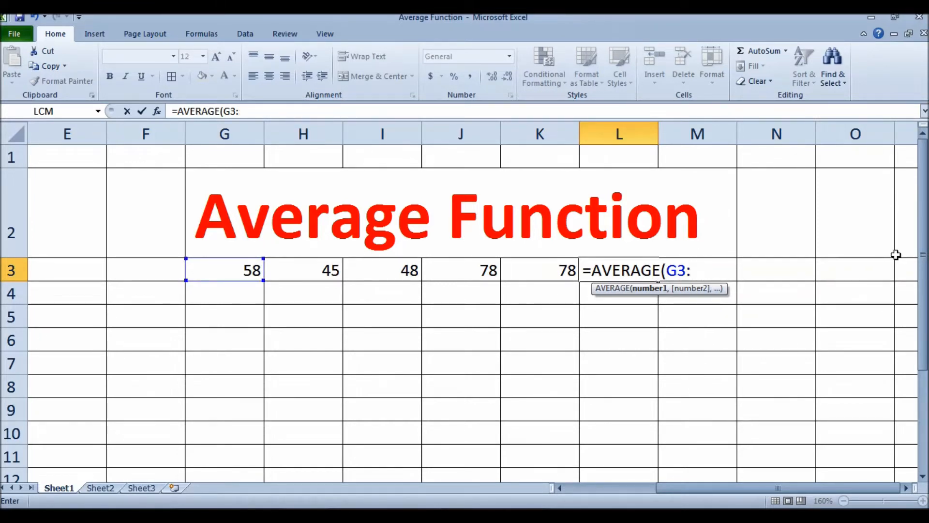
pyautogui.click(549, 272)
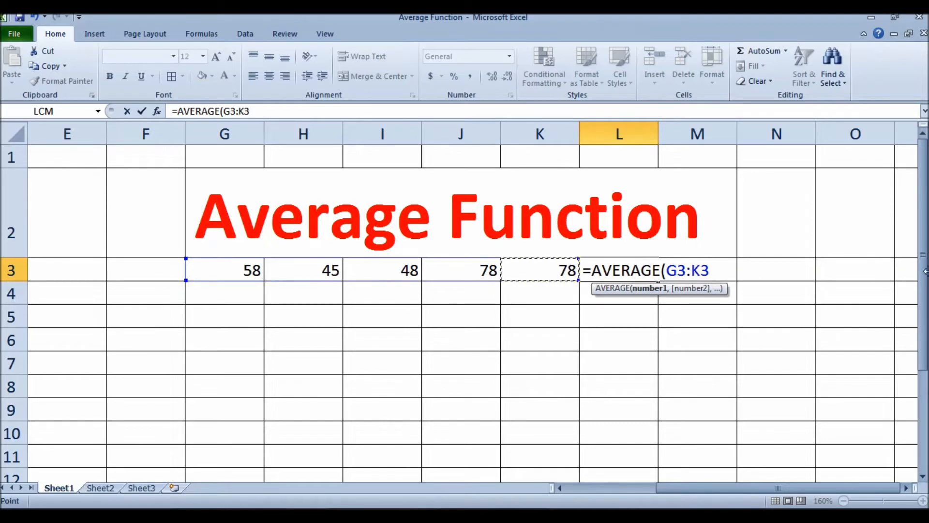
pyautogui.write(')')
pyautogui.press('Return')
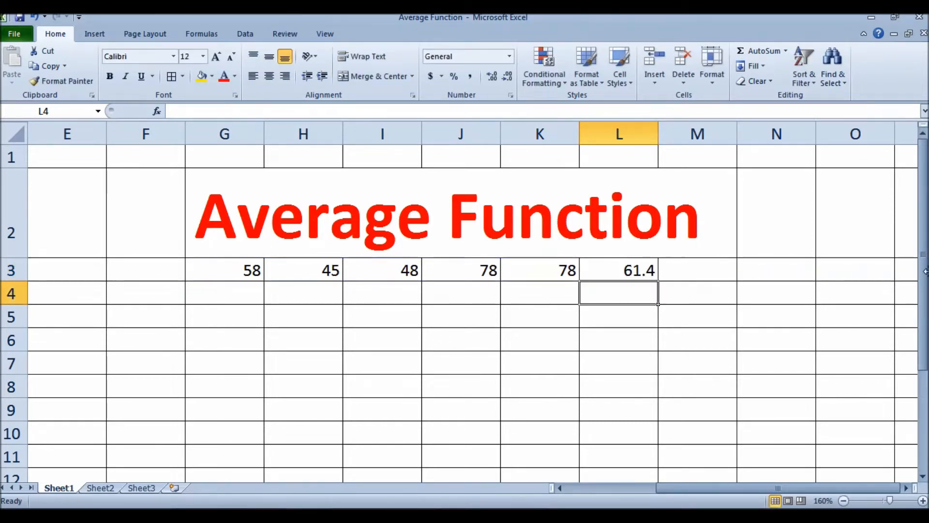
pyautogui.press('Up')
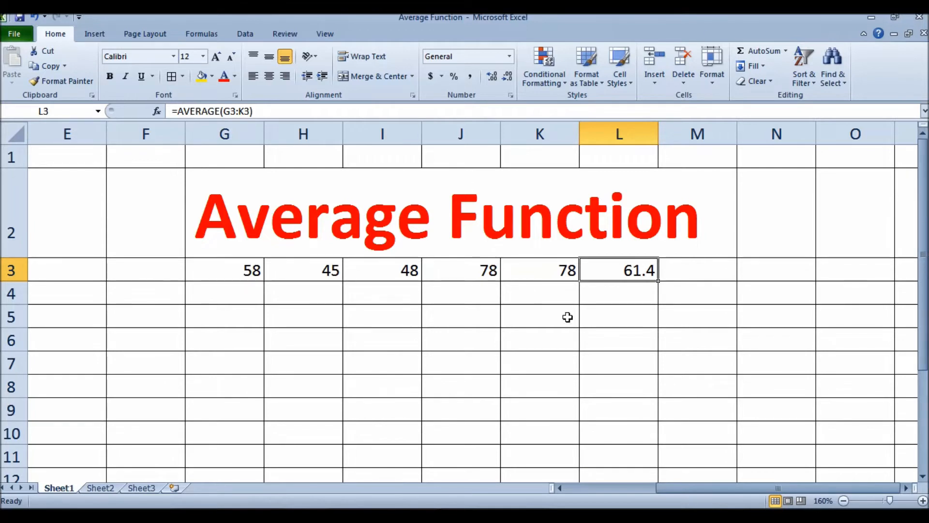
# Step: Change the formula in L3 to average only individually listed cells: =AVERAGE(G3,I3,J3,K3)
pyautogui.doubleClick(623, 269)
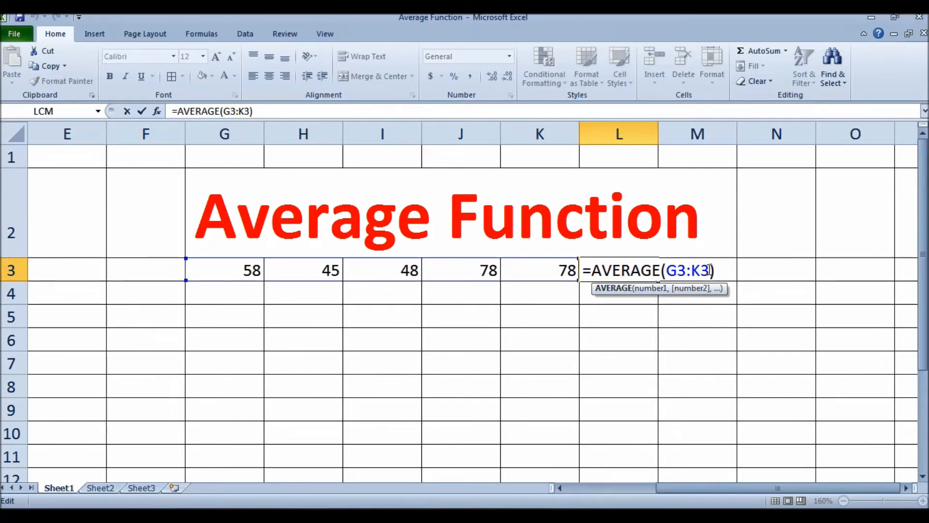
pyautogui.press('BackSpace')
pyautogui.press('BackSpace')
pyautogui.press('BackSpace')
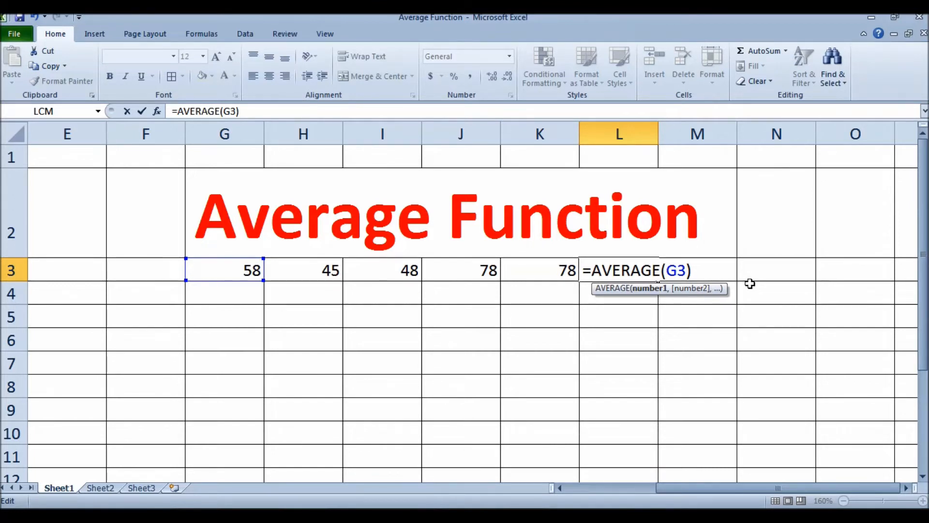
pyautogui.write('g3')
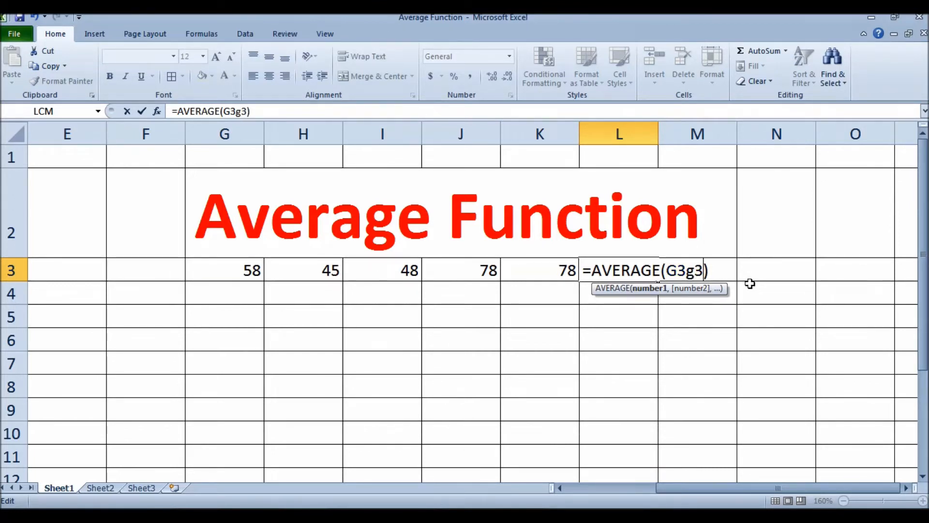
pyautogui.press('BackSpace')
pyautogui.press('BackSpace')
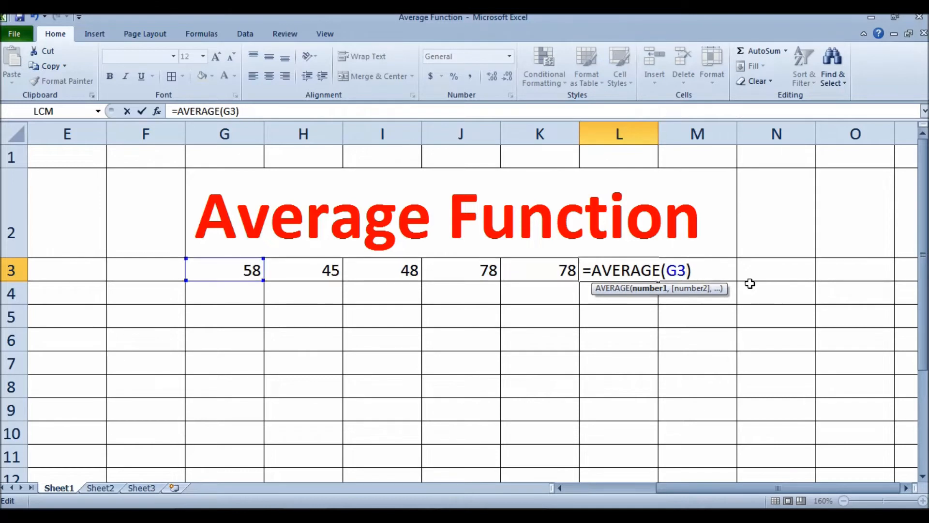
pyautogui.write(',')
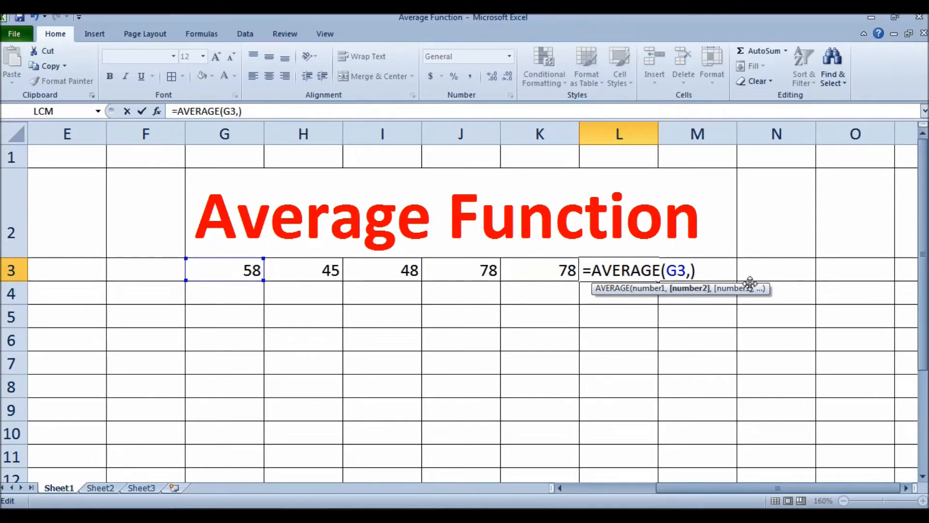
pyautogui.write('i3')
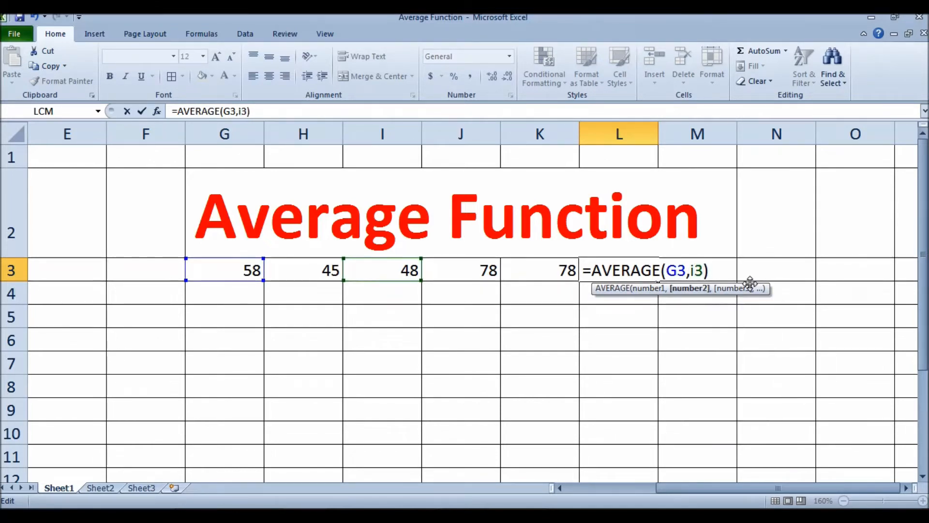
pyautogui.write(',j3')
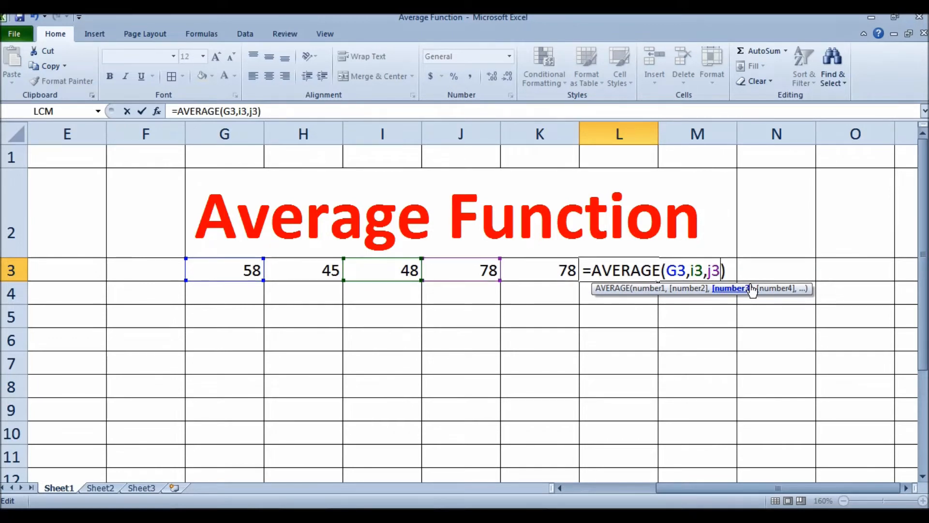
pyautogui.write('.')
pyautogui.press('BackSpace')
pyautogui.write(',k3')
pyautogui.press('Return')
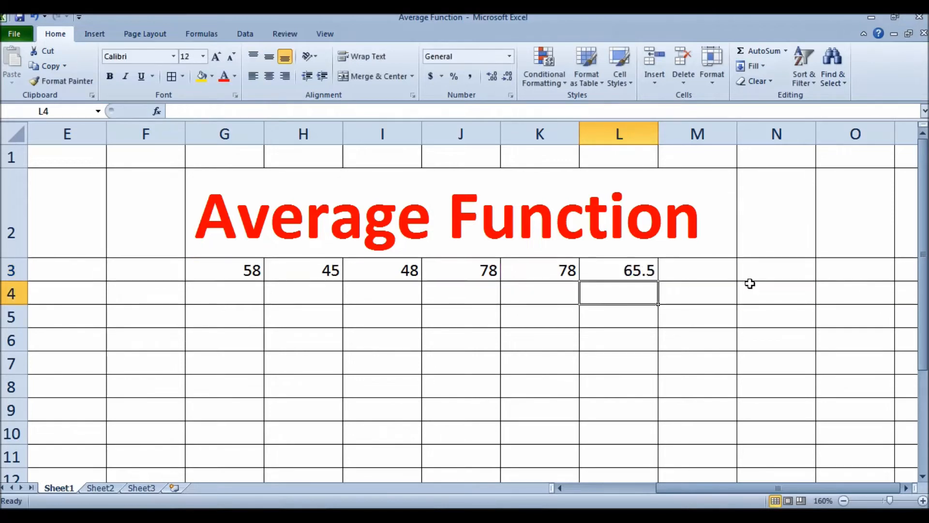
pyautogui.press('Up')
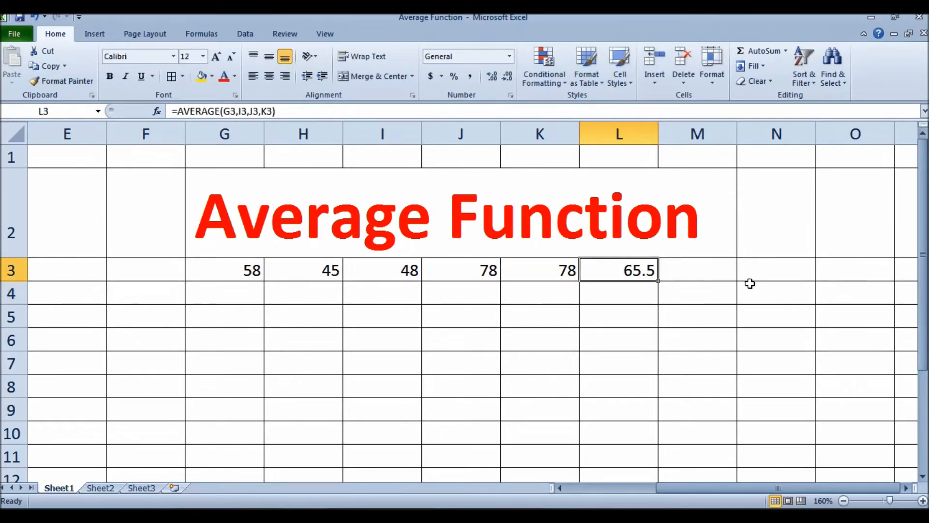
pyautogui.click(245, 267)
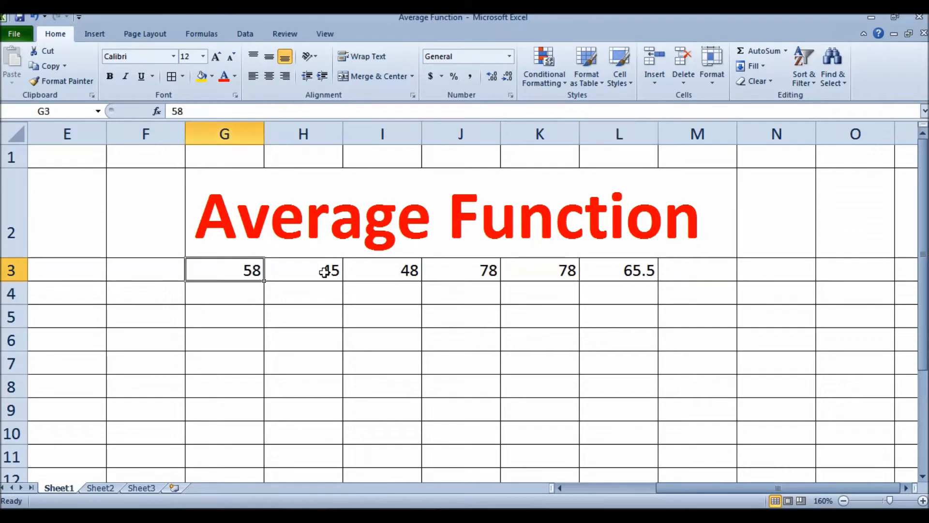
pyautogui.doubleClick(629, 270)
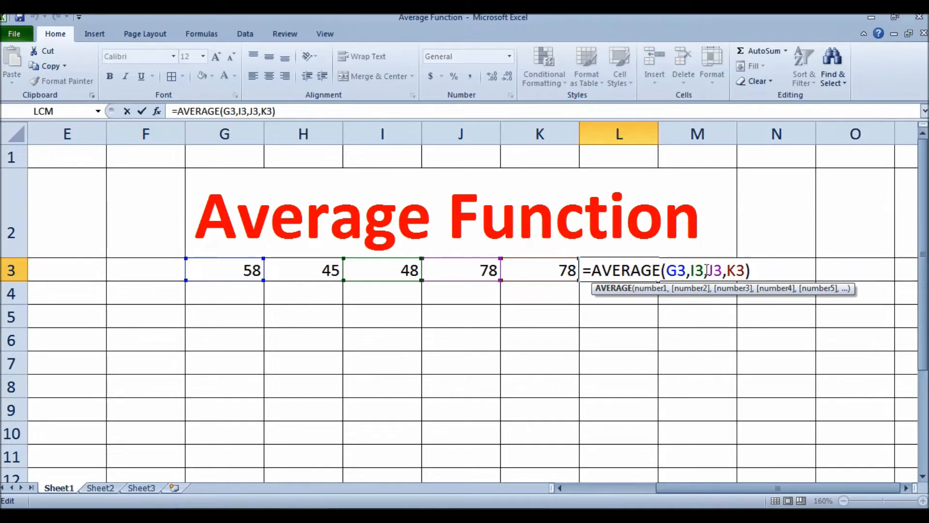
pyautogui.click(761, 270)
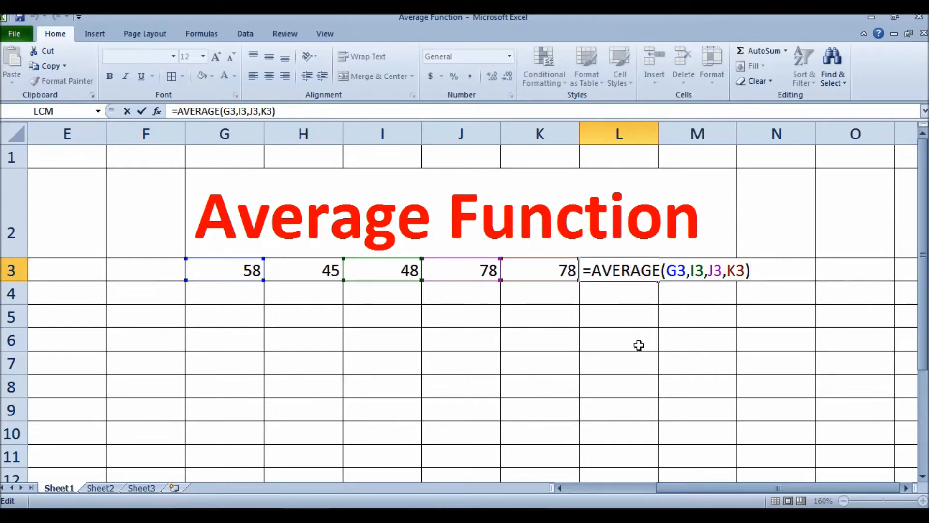
# Step: Enter the formula =average(K3-G3) in cell K6
pyautogui.click(533, 338)
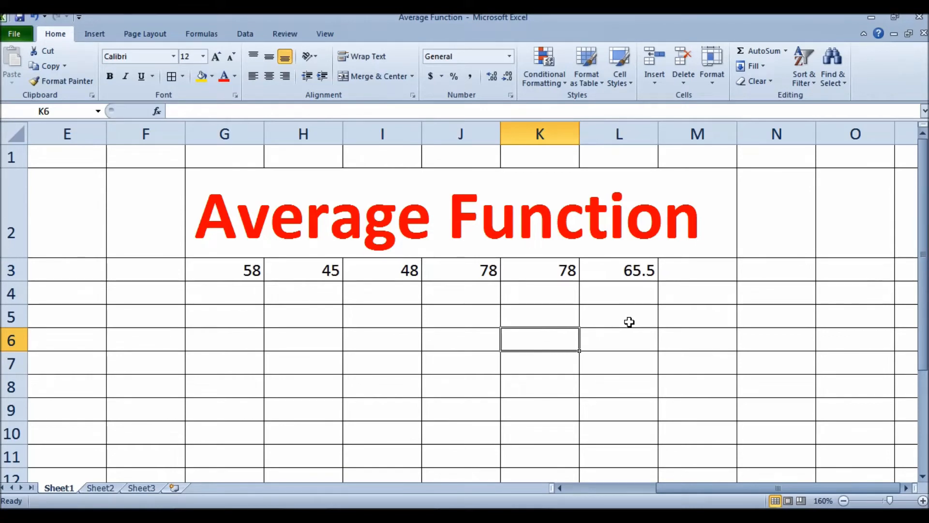
pyautogui.write('=average')
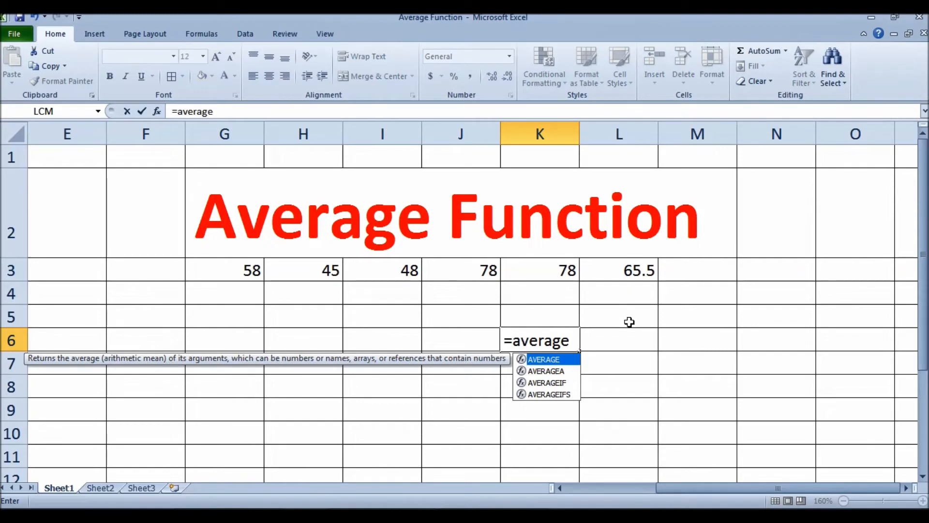
pyautogui.write('(')
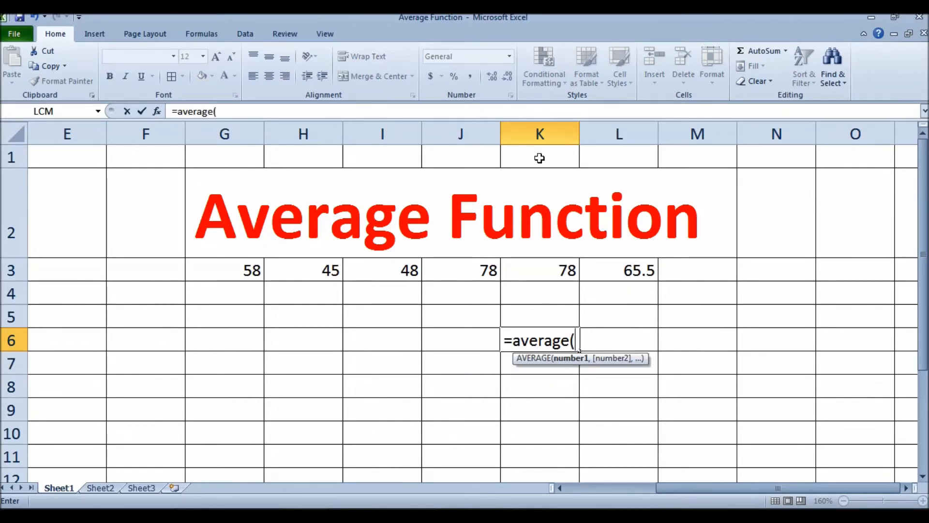
pyautogui.click(559, 273)
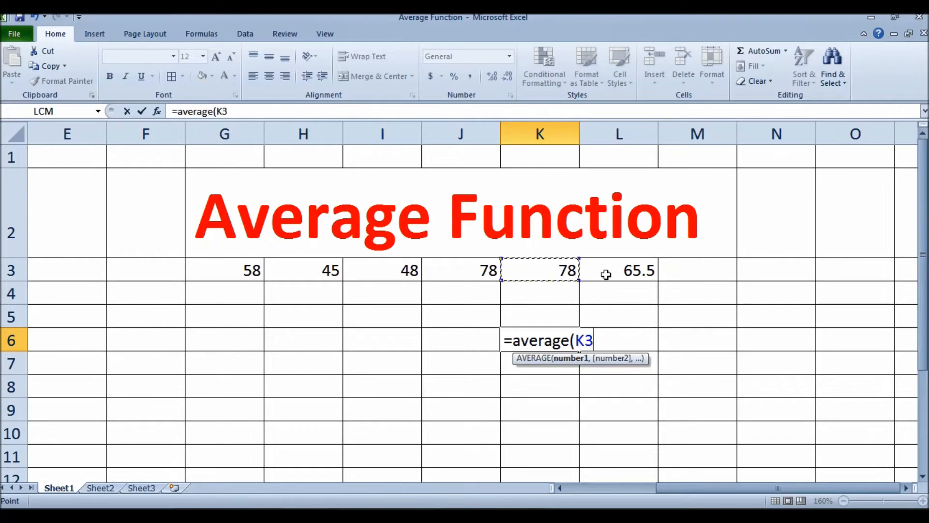
pyautogui.write('-')
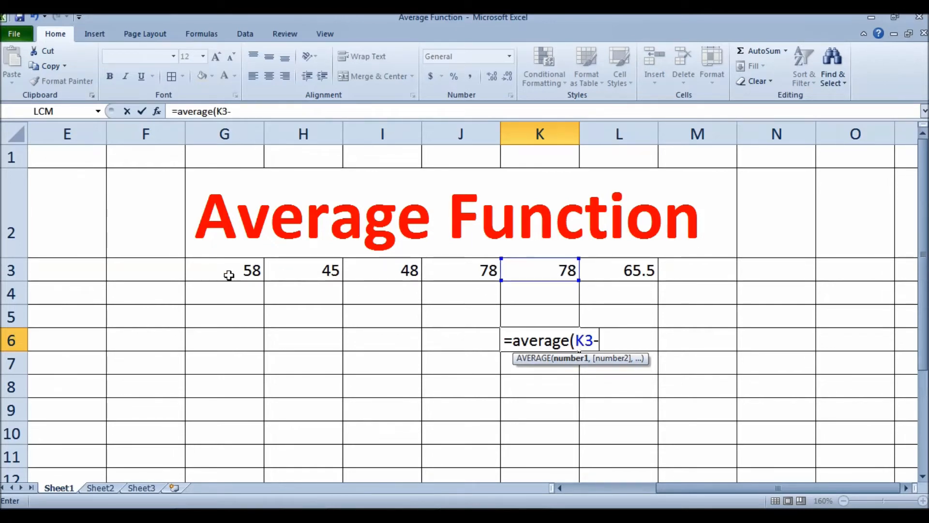
pyautogui.click(222, 273)
pyautogui.write(')')
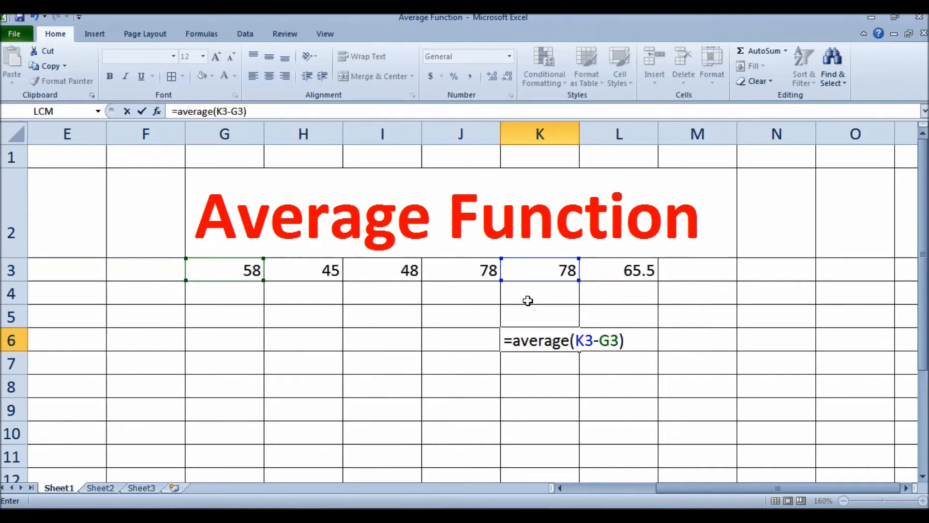
pyautogui.press('Return')
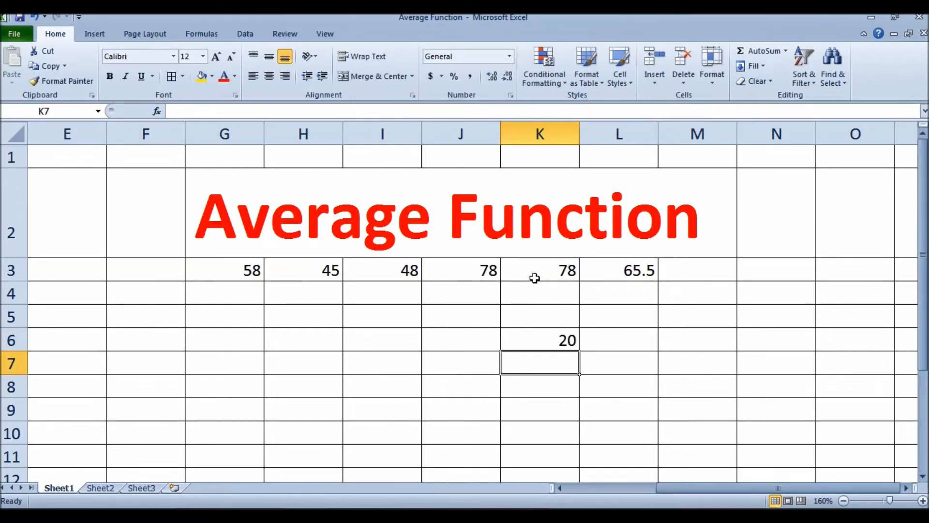
# Step: Change the value in cell K3 to 70 and the value in cell G3 to 50
pyautogui.click(535, 278)
pyautogui.click(234, 267)
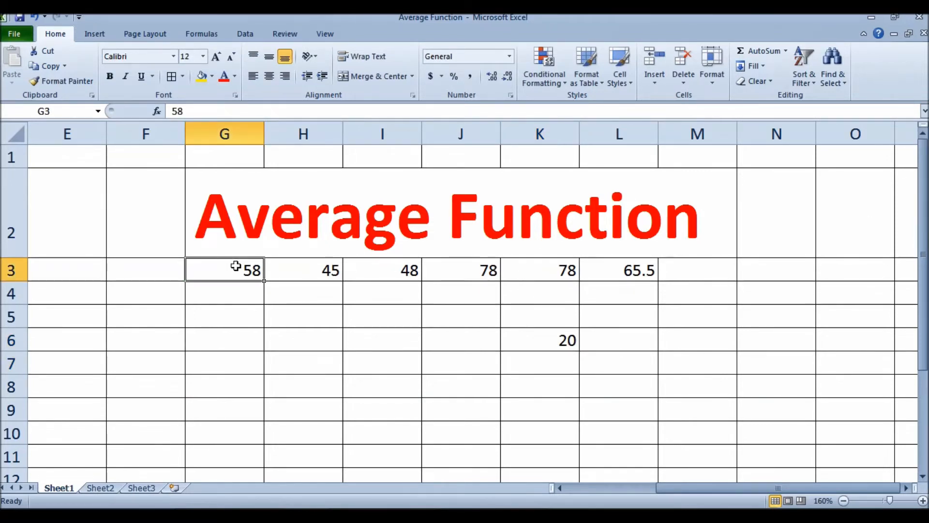
pyautogui.click(510, 267)
pyautogui.write('70')
pyautogui.hotkey('ctrl', 'Return')
pyautogui.press('Left')
pyautogui.press('Left')
pyautogui.press('Left')
pyautogui.write('50')
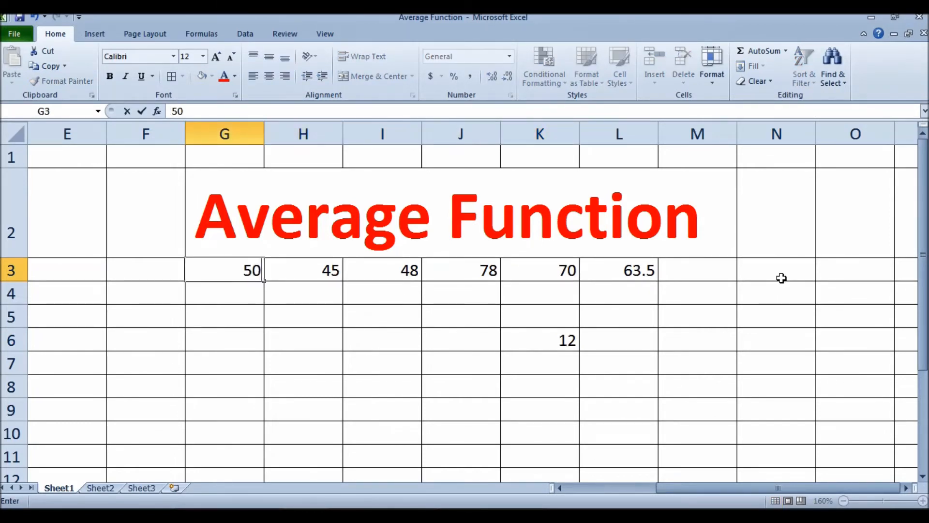
pyautogui.press('Tab')
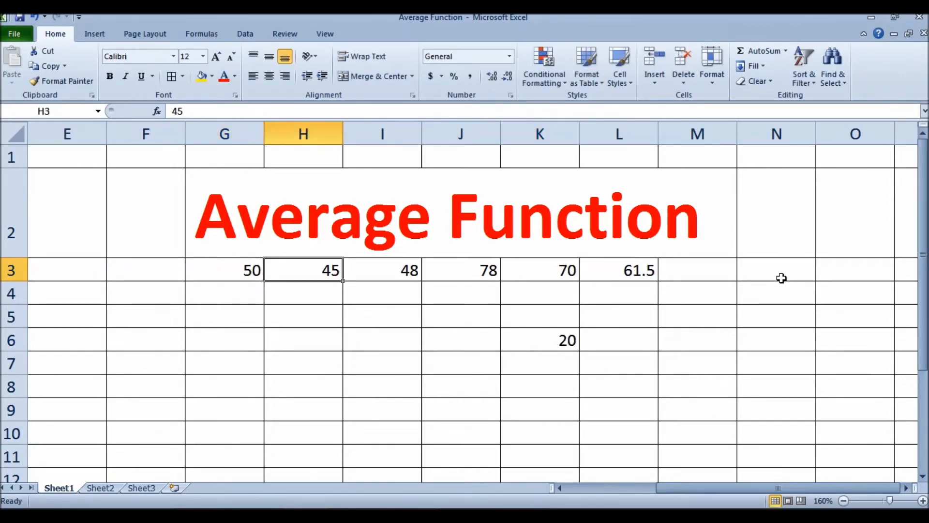
# Step: Change the formula in cell K6 to average the two cells as separate arguments: =AVERAGE(K3,G3)
pyautogui.click(543, 267)
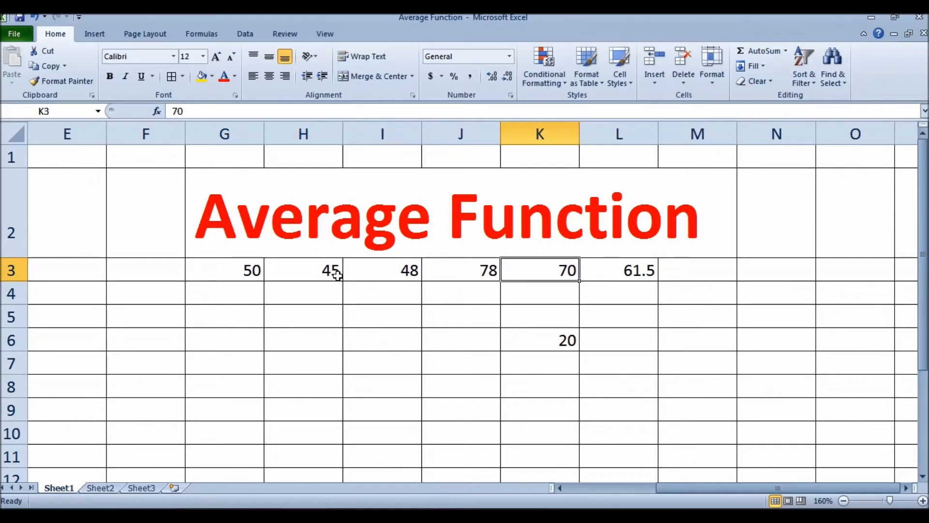
pyautogui.click(224, 272)
pyautogui.click(553, 339)
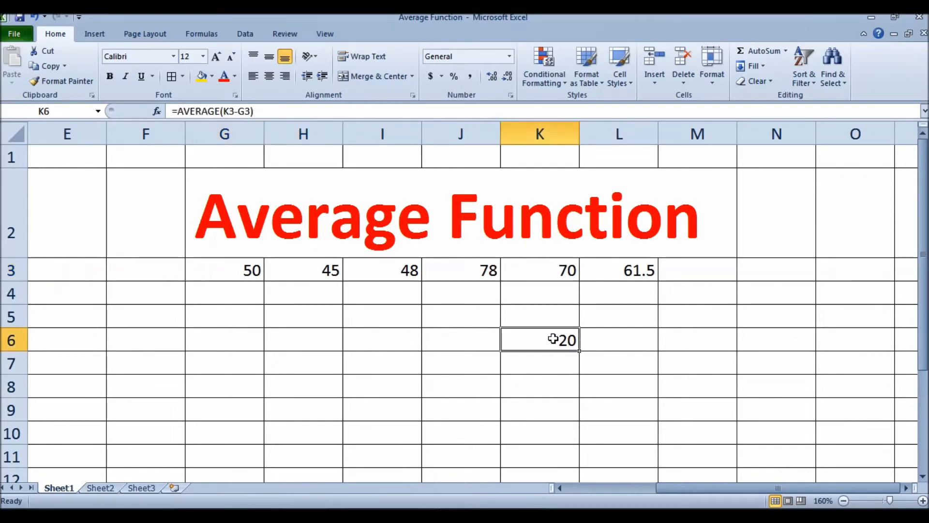
pyautogui.doubleClick(552, 341)
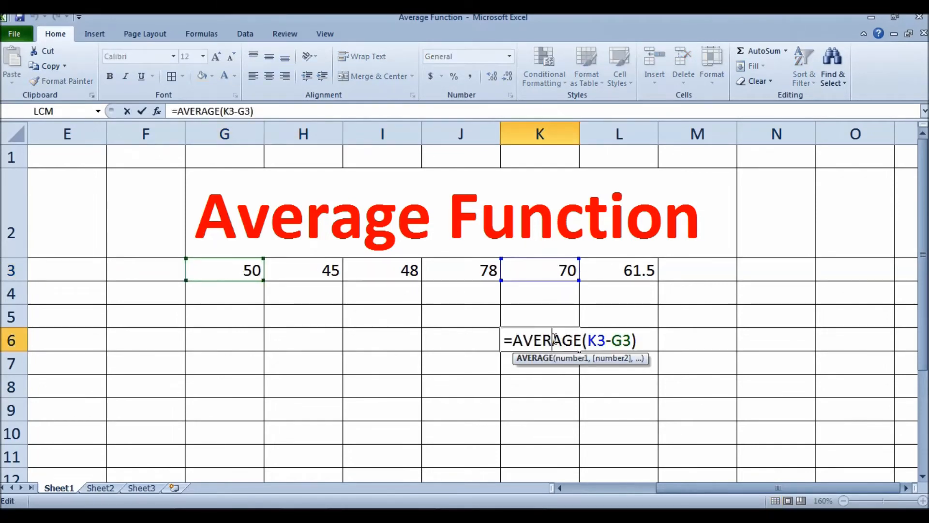
pyautogui.click(611, 341)
pyautogui.press('BackSpace')
pyautogui.write(',')
pyautogui.press('Return')
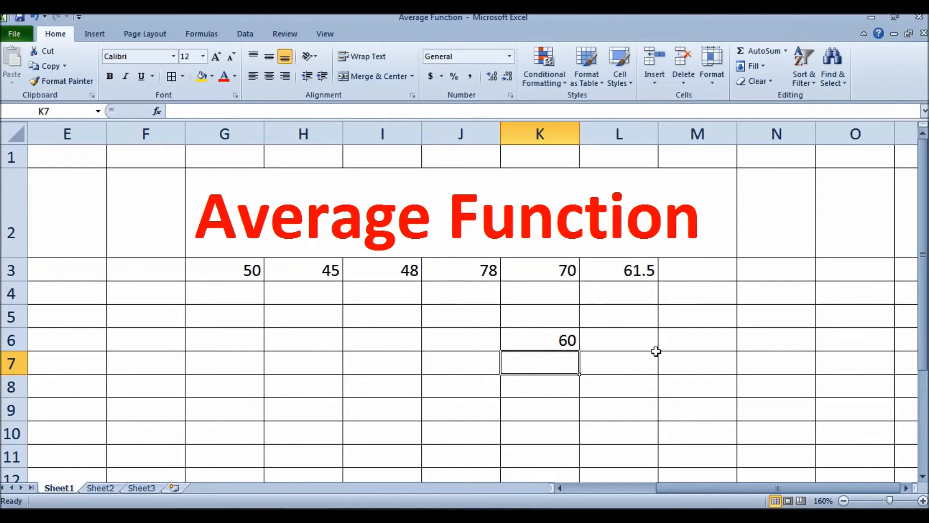
# Step: Replace the comma in the K6 formula with a multiplication operator: =AVERAGE(K3*G3)
pyautogui.click(539, 259)
pyautogui.click(244, 265)
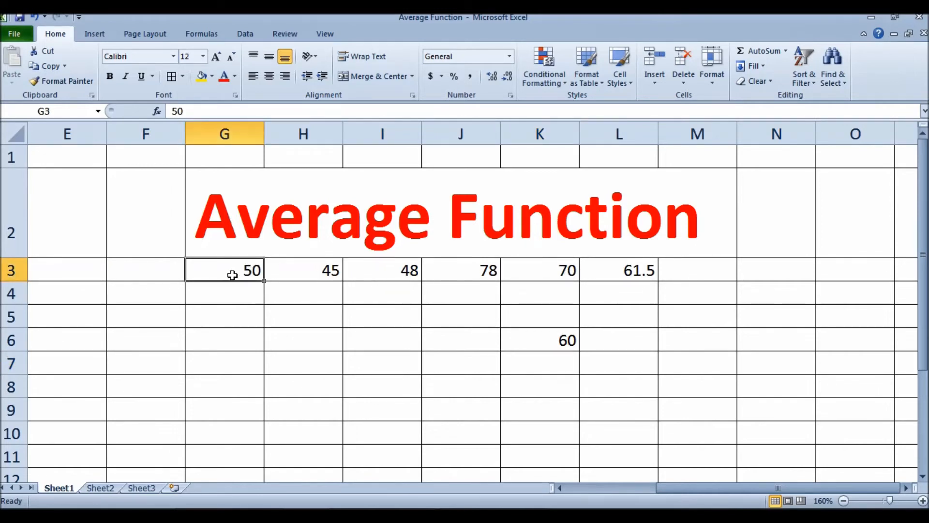
pyautogui.doubleClick(565, 340)
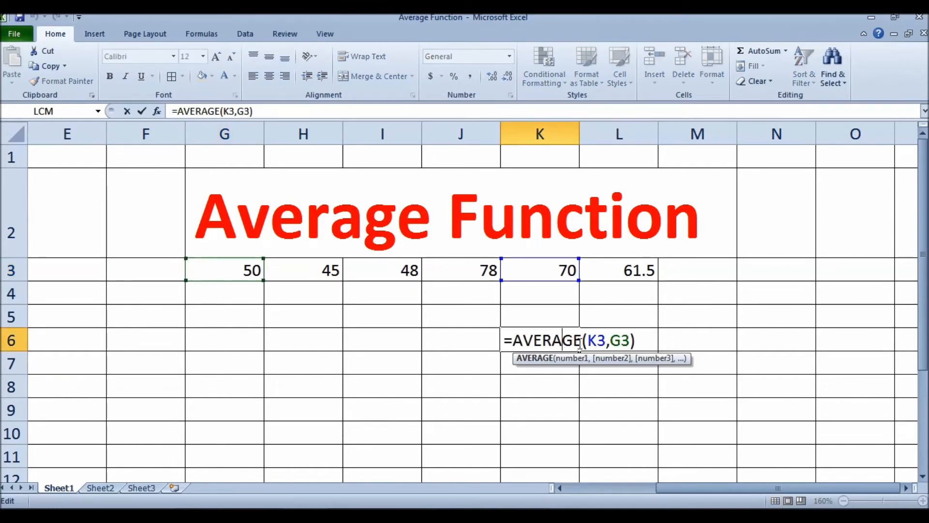
pyautogui.click(610, 342)
pyautogui.press('BackSpace')
pyautogui.write('*')
pyautogui.press('Return')
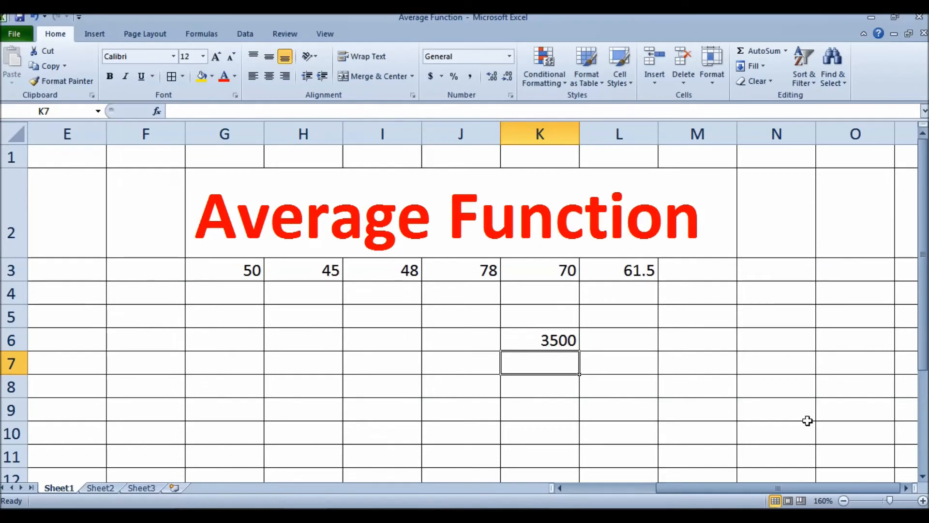
# Step: Examine the operator between K3 and G3 in the K6 formula and leave the formula as it is
pyautogui.click(568, 340)
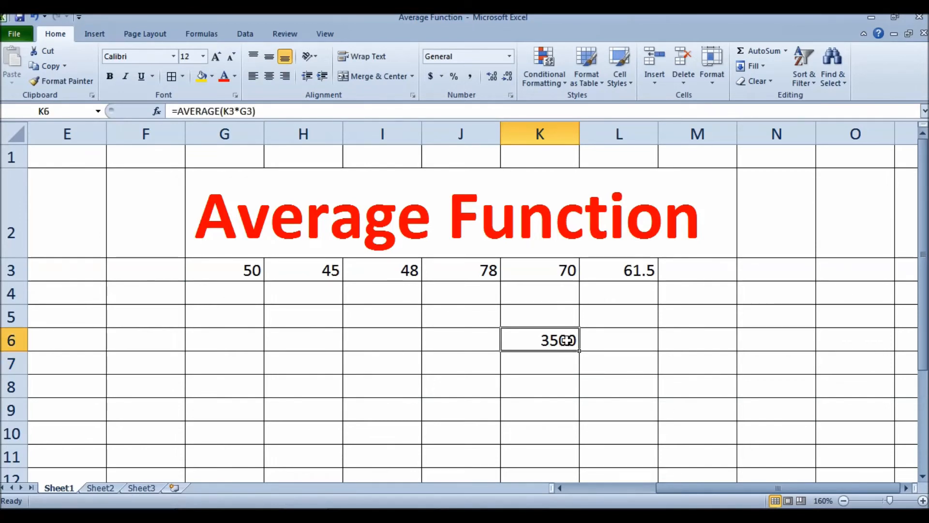
pyautogui.doubleClick(567, 340)
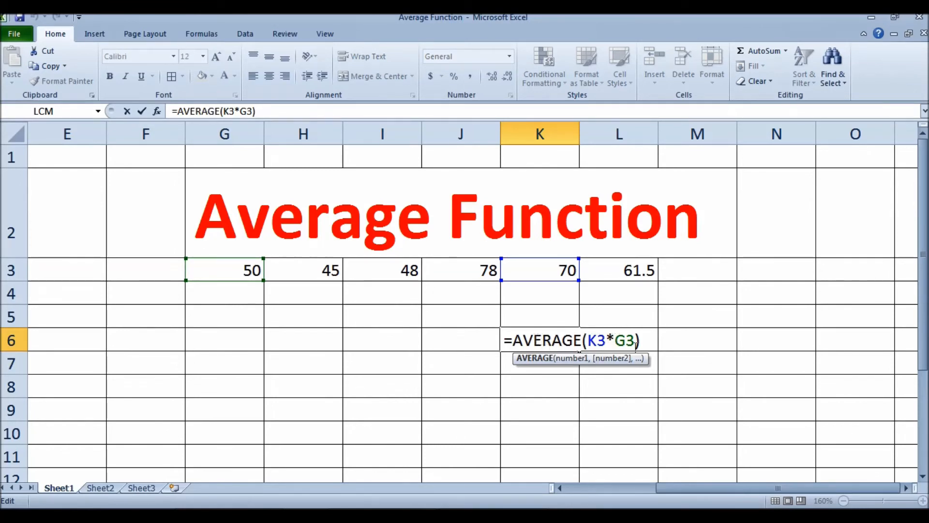
pyautogui.click(615, 341)
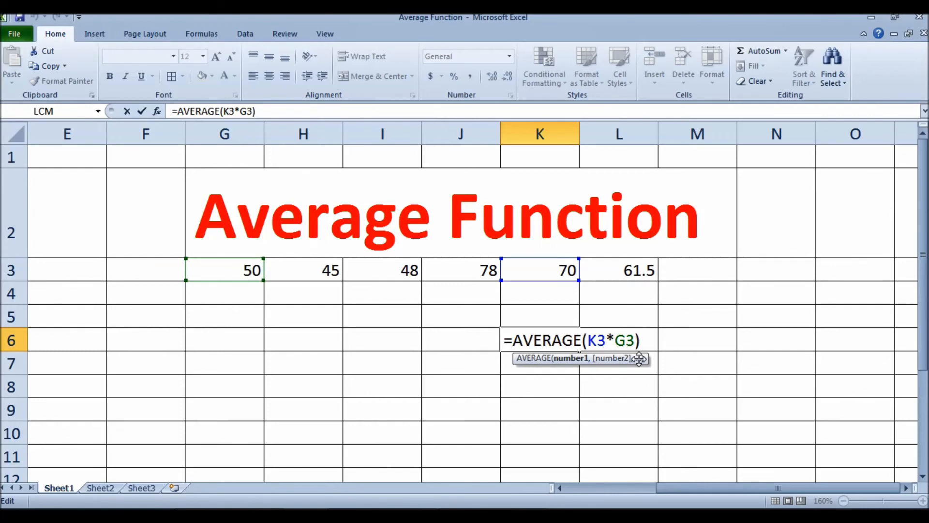
pyautogui.press('Return')
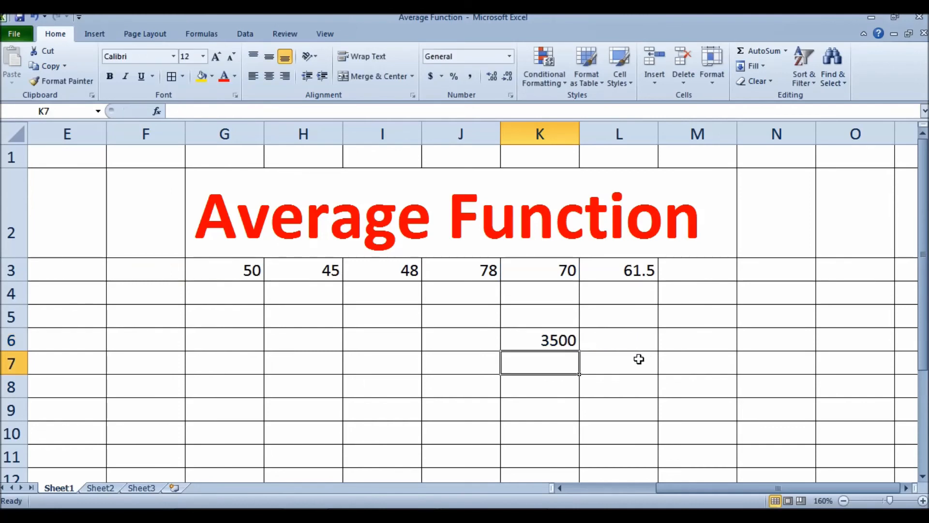
# Step: List the arithmetic operators +-*/ in cell K7 and erase them again
pyautogui.write('+-*/')
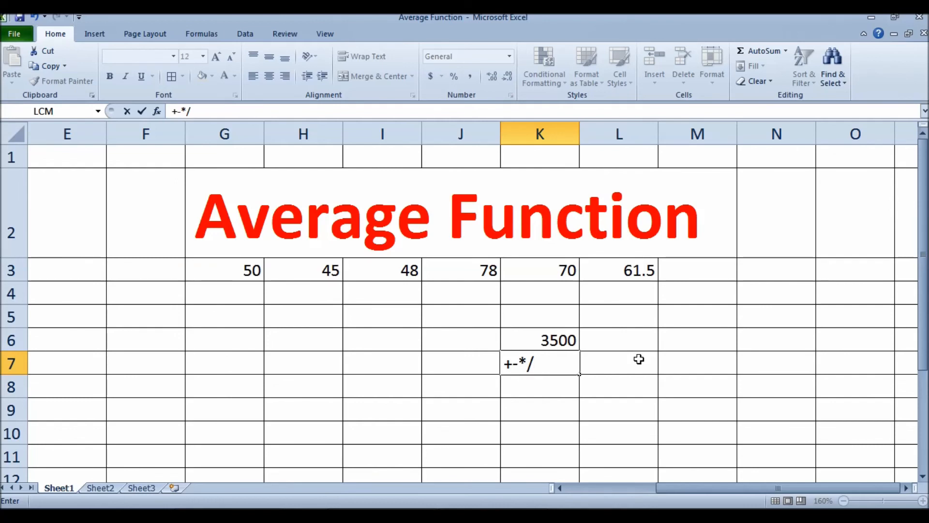
pyautogui.press('BackSpace')
pyautogui.press('BackSpace')
pyautogui.press('BackSpace')
pyautogui.press('BackSpace')
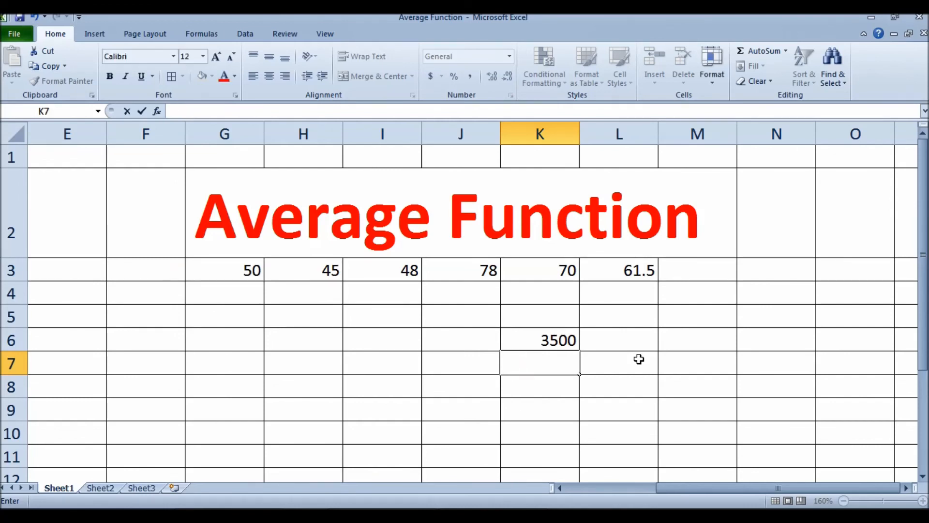
pyautogui.press('Return')
# Step: Open the AVERAGE formula in cell K6 for editing, with the insertion point just before G3
pyautogui.press('Up')
pyautogui.press('Up')
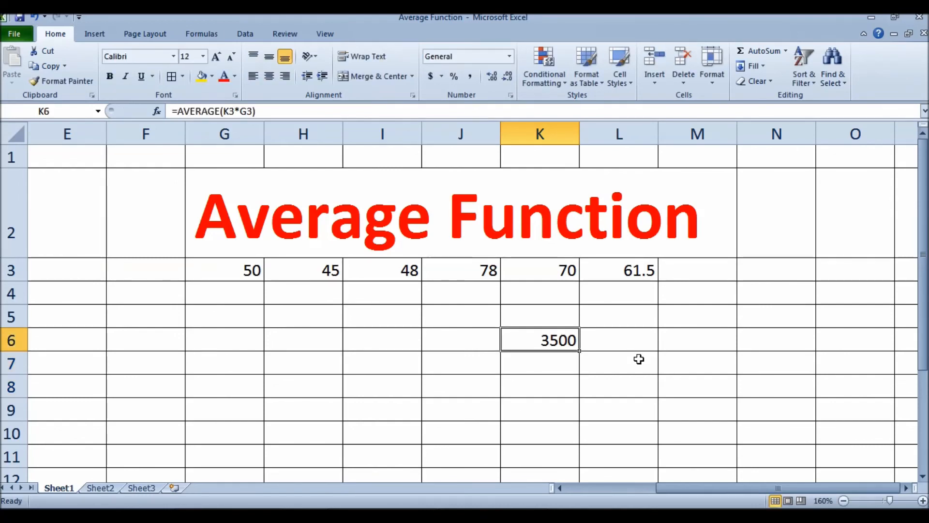
pyautogui.doubleClick(552, 340)
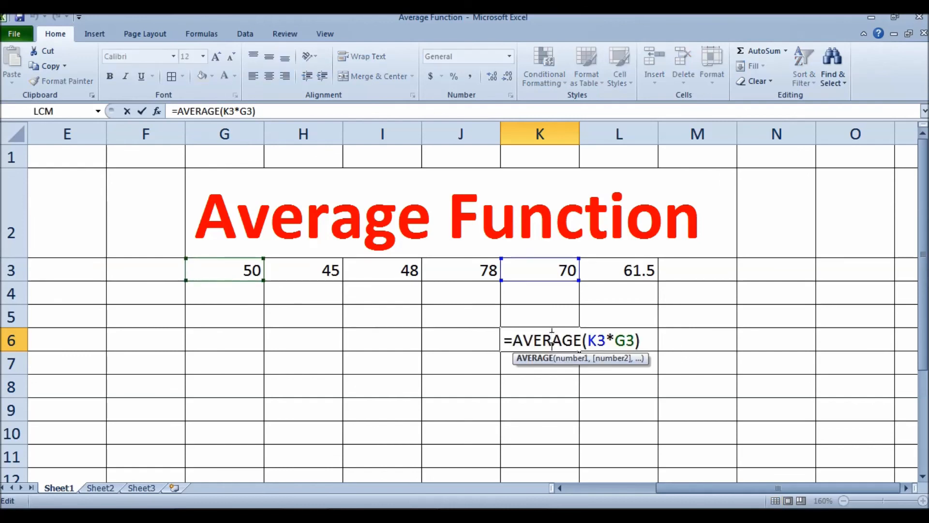
pyautogui.click(615, 340)
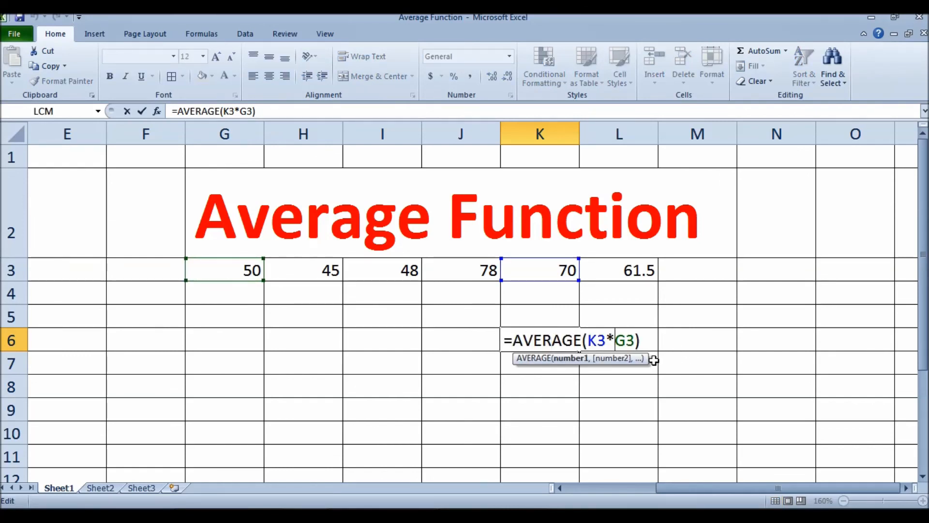